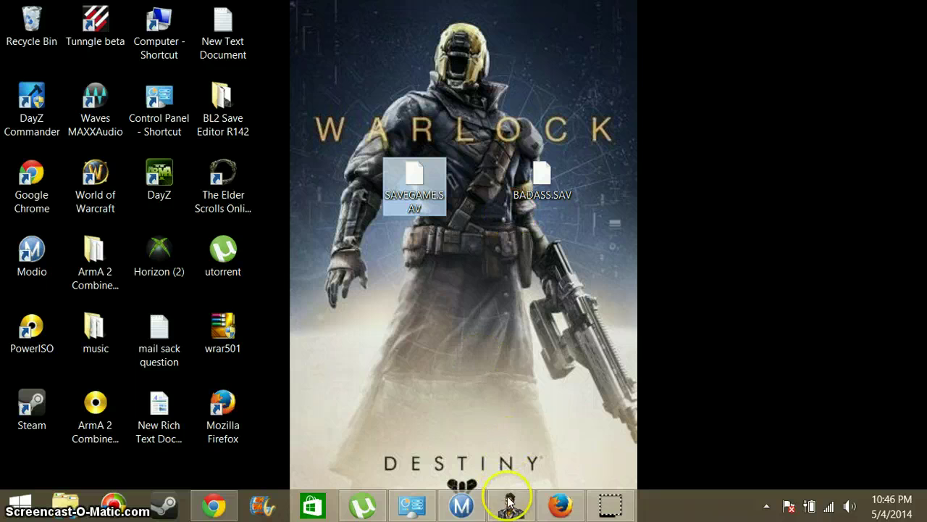
pyautogui.click(522, 511)
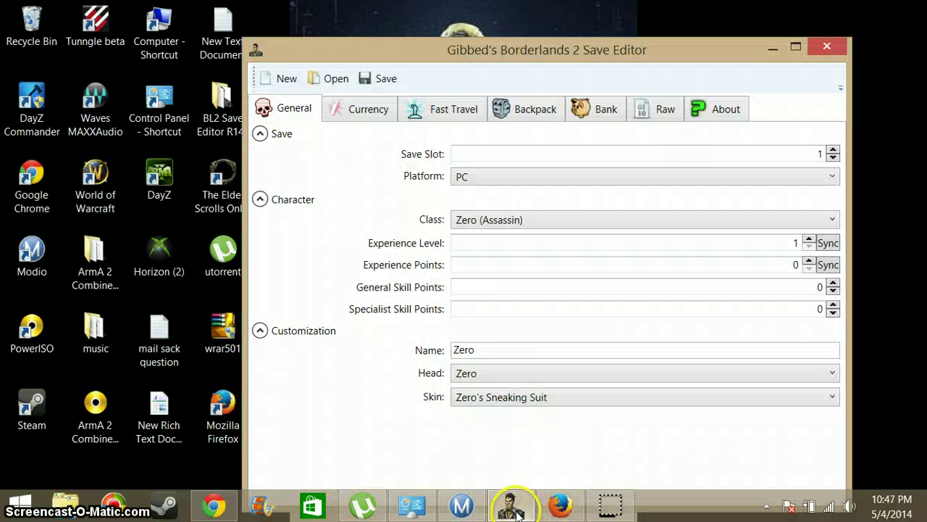
pyautogui.moveTo(602, 61); pyautogui.dragTo(536, 38)
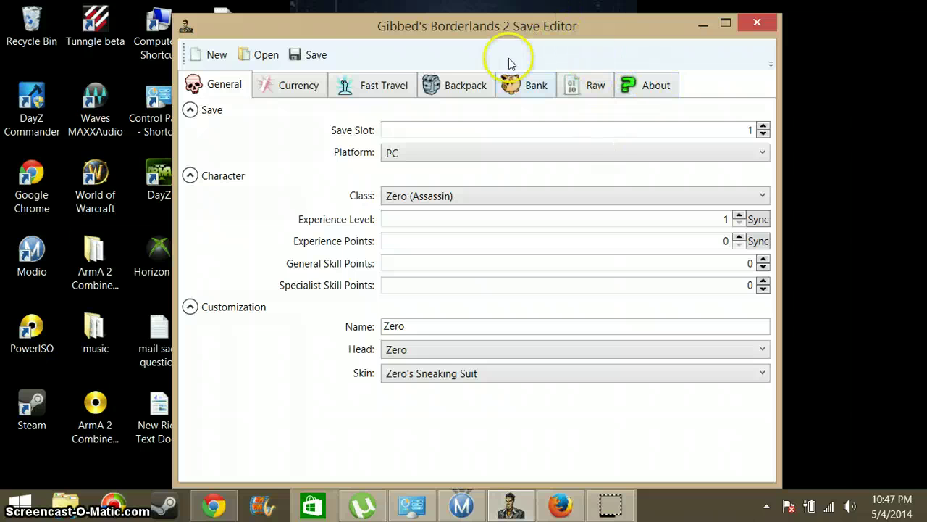
pyautogui.click(697, 25)
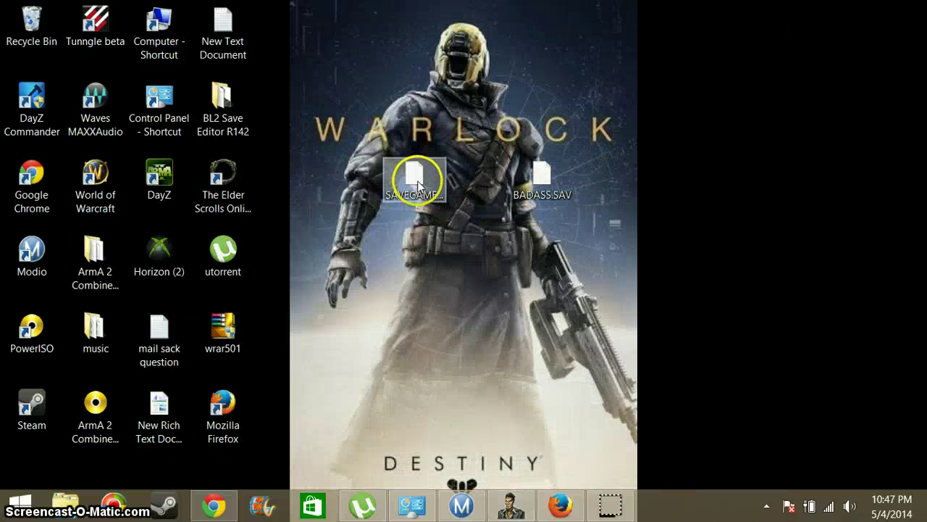
# Step: View the file properties of SAVEGAME.SAV on the desktop and place the window beside BADASS.SAV
pyautogui.rightClick(418, 183)
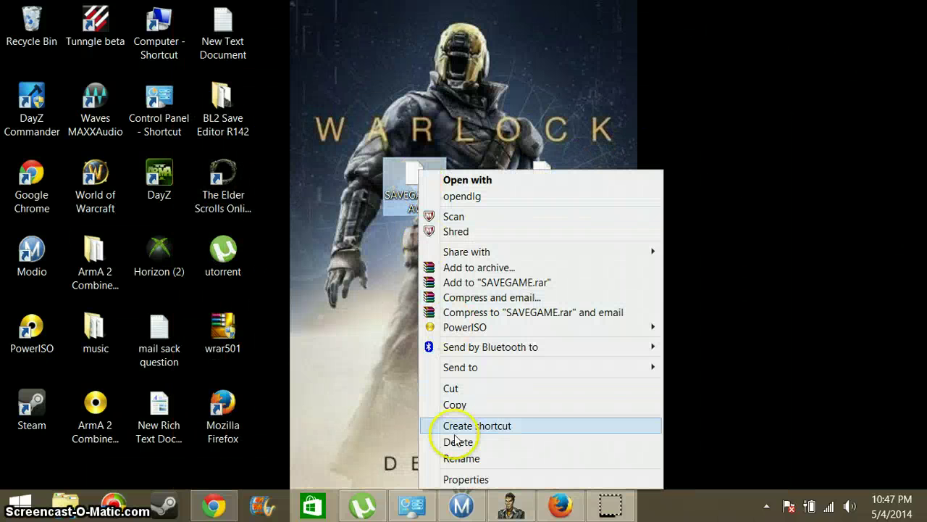
pyautogui.click(484, 479)
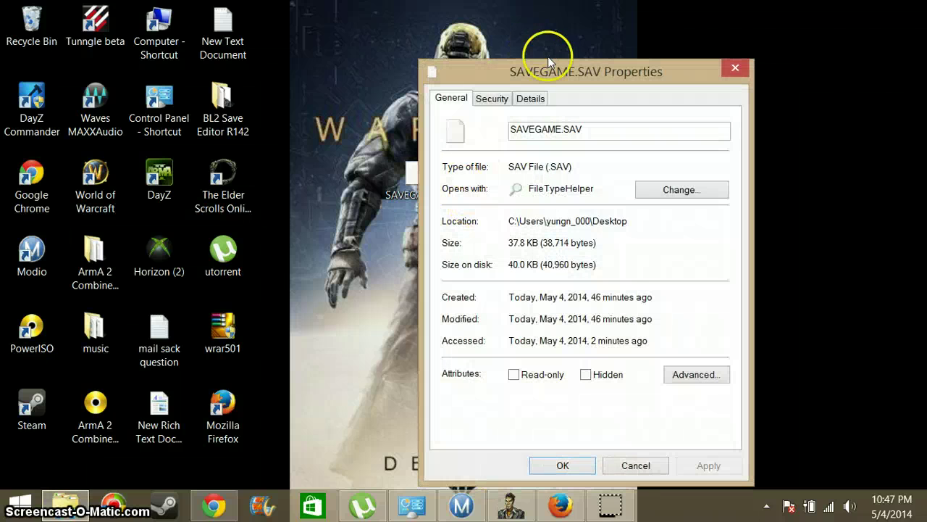
pyautogui.moveTo(571, 80); pyautogui.dragTo(310, 52)
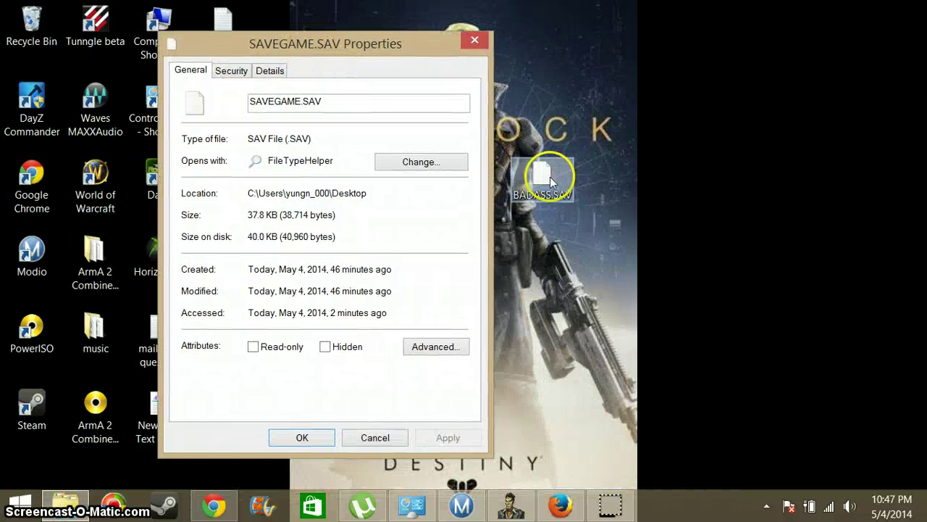
# Step: Close the save editor and view the BADASS.SAV file properties beside those of SAVEGAME.SAV
pyautogui.moveTo(550, 177); pyautogui.dragTo(668, 124)
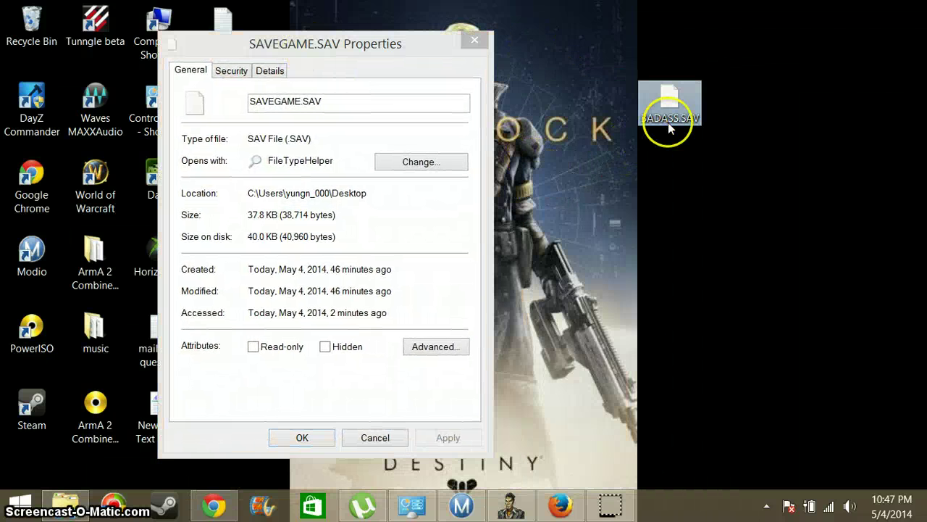
pyautogui.click(510, 505)
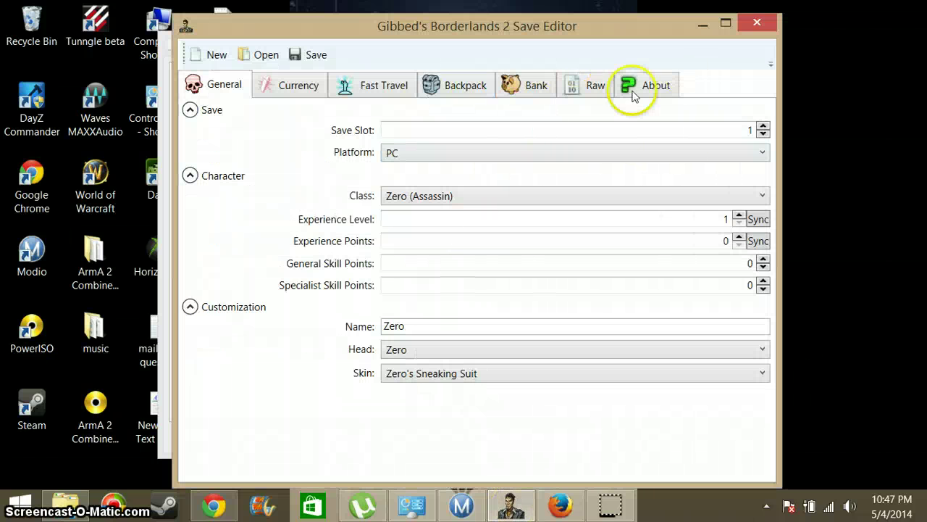
pyautogui.click(756, 23)
pyautogui.moveTo(674, 98); pyautogui.dragTo(653, 107)
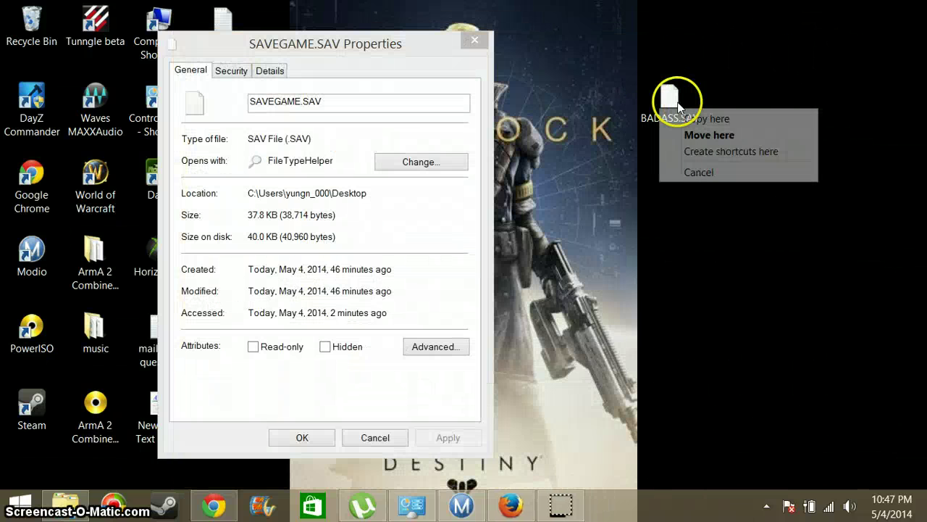
pyautogui.click(661, 107)
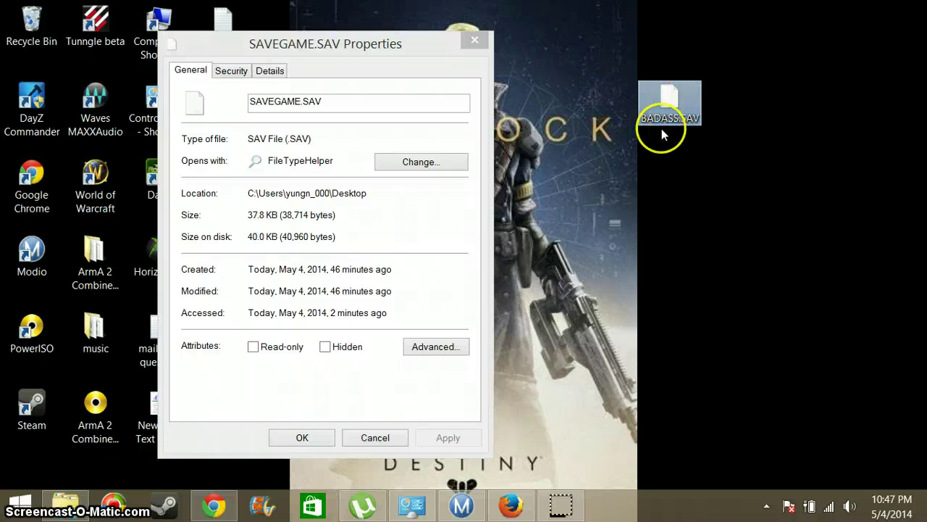
pyautogui.rightClick(664, 101)
pyautogui.click(683, 414)
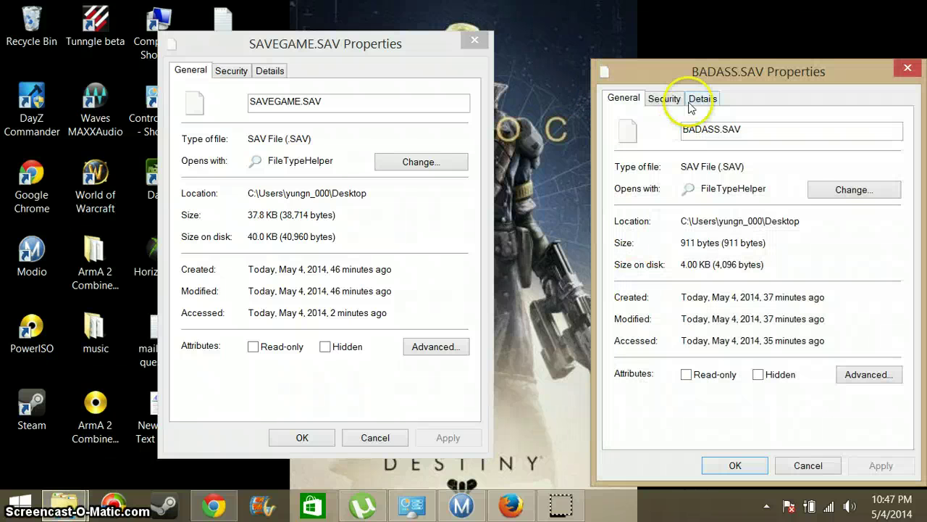
pyautogui.moveTo(694, 75); pyautogui.dragTo(618, 44)
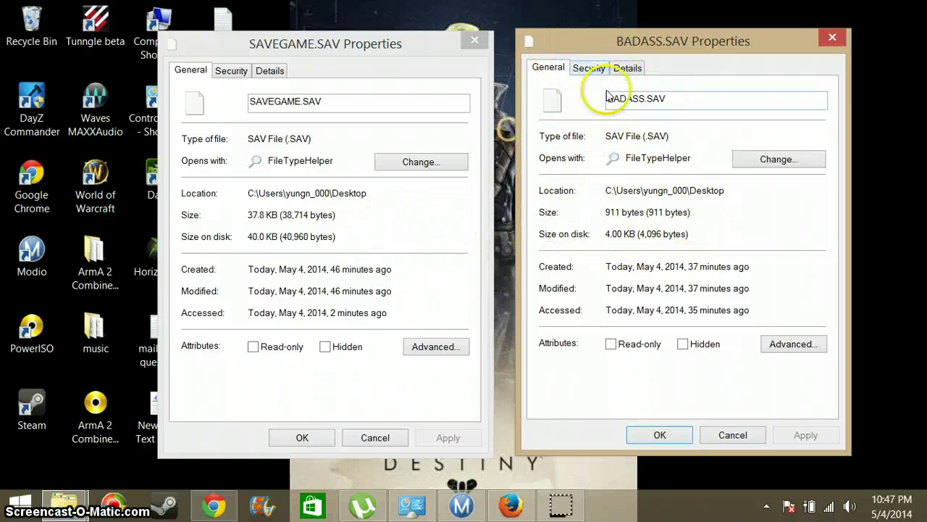
# Step: Compare the detailed properties of SAVEGAME.SAV and BADASS.SAV, and close both properties windows
pyautogui.click(271, 73)
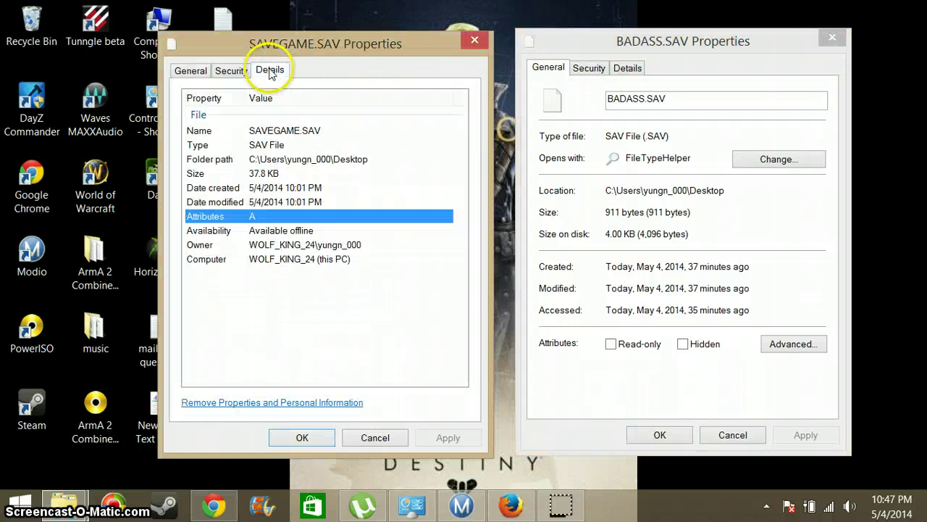
pyautogui.click(627, 70)
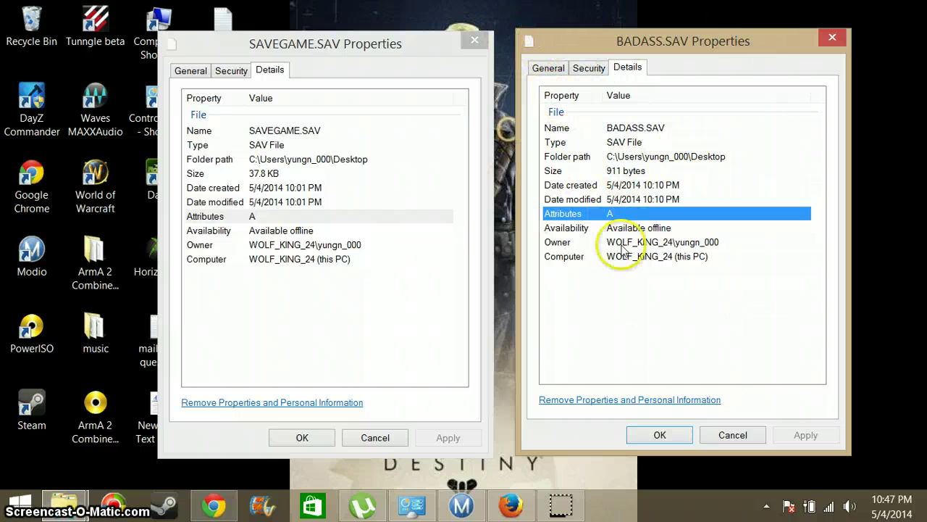
pyautogui.click(473, 40)
pyautogui.click(833, 40)
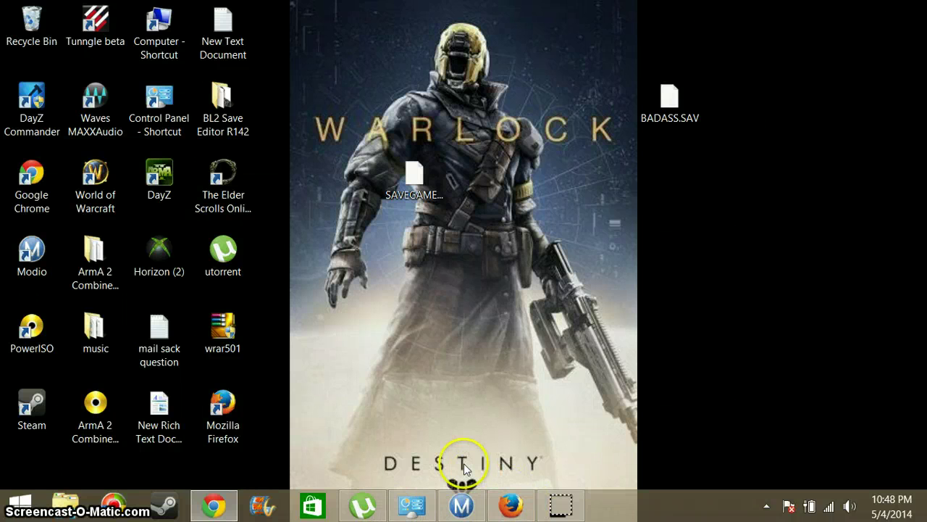
# Step: Launch Gibbed.Borderlands2.SaveEdit from the BL2 Save Editor R142 folder on the desktop
pyautogui.click(230, 125)
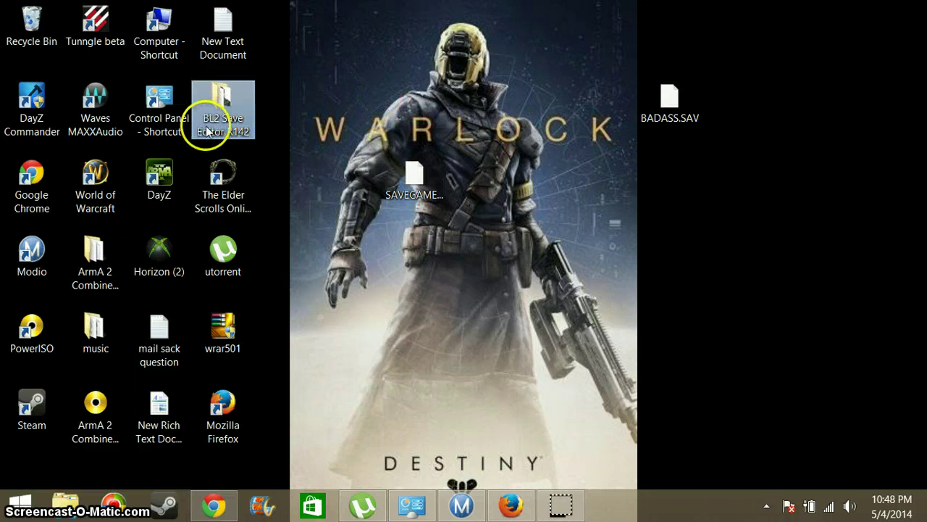
pyautogui.press('Return')
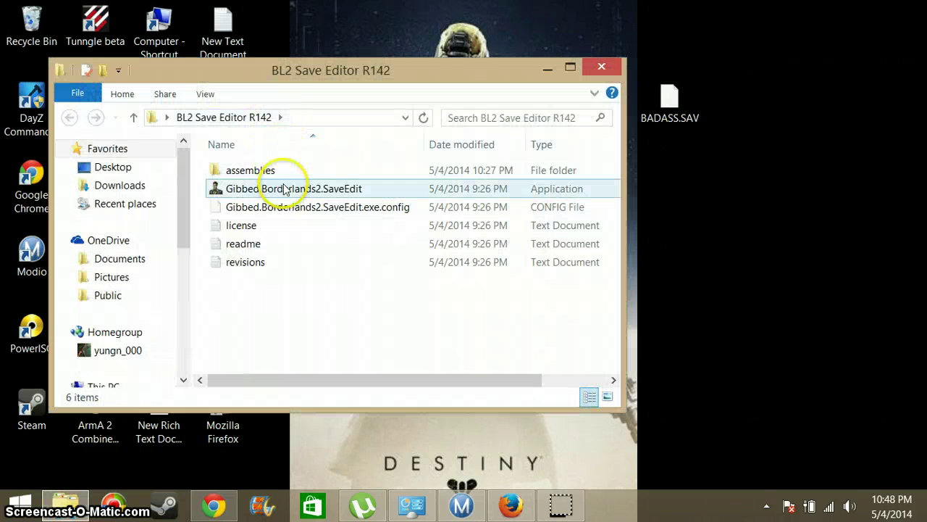
pyautogui.click(290, 190)
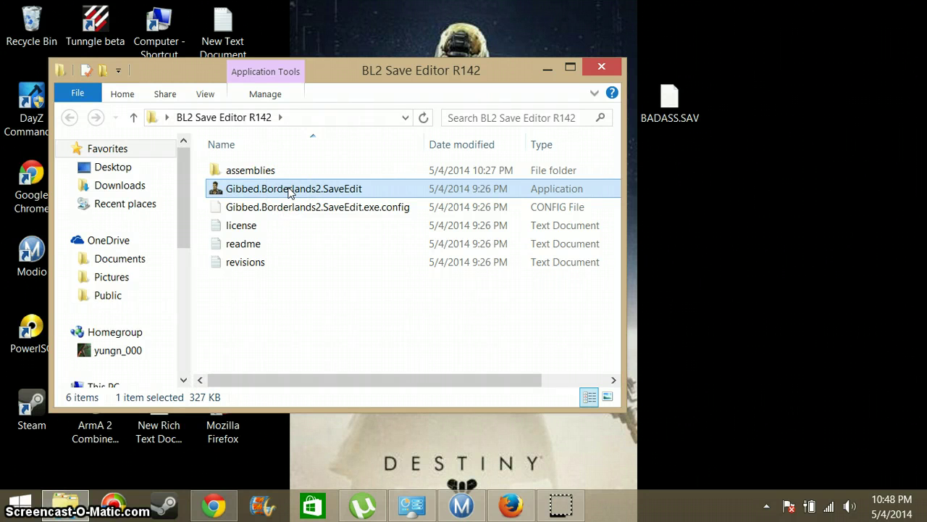
pyautogui.doubleClick(290, 190)
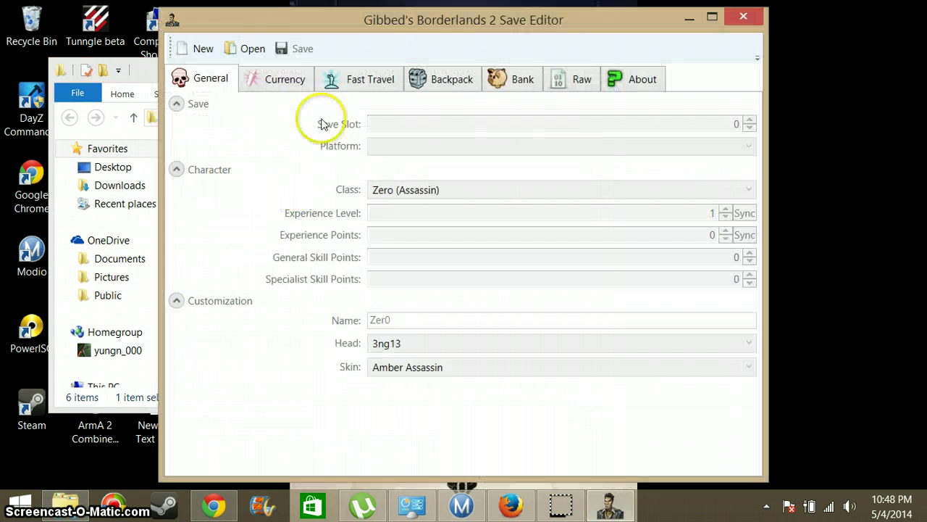
# Step: Start opening a save from the Desktop folder and set the file type to X360 Save Files (*.sav)
pyautogui.click(253, 49)
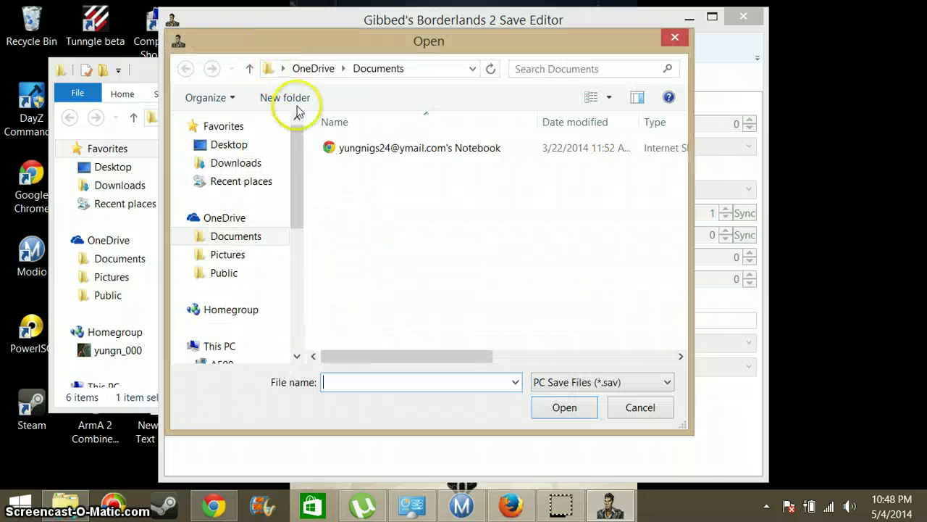
pyautogui.click(265, 151)
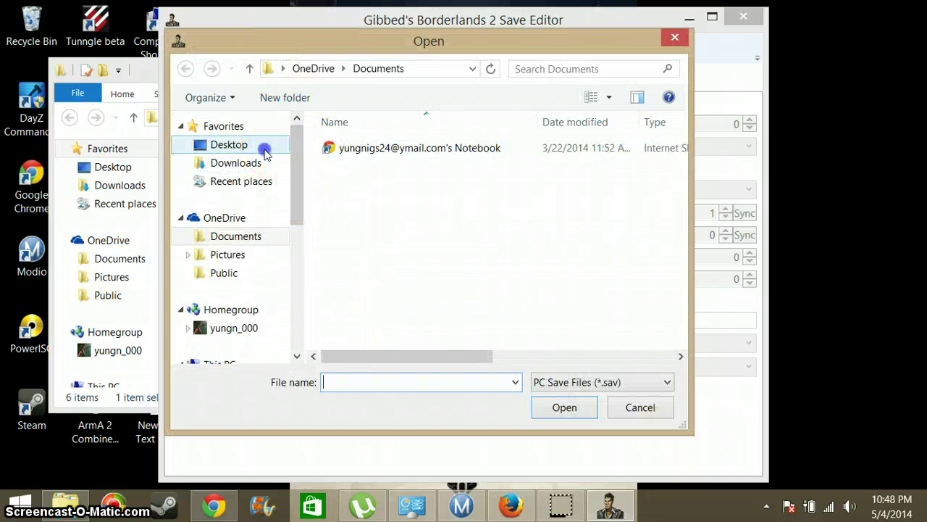
pyautogui.moveTo(678, 174); pyautogui.dragTo(666, 326)
pyautogui.click(447, 345)
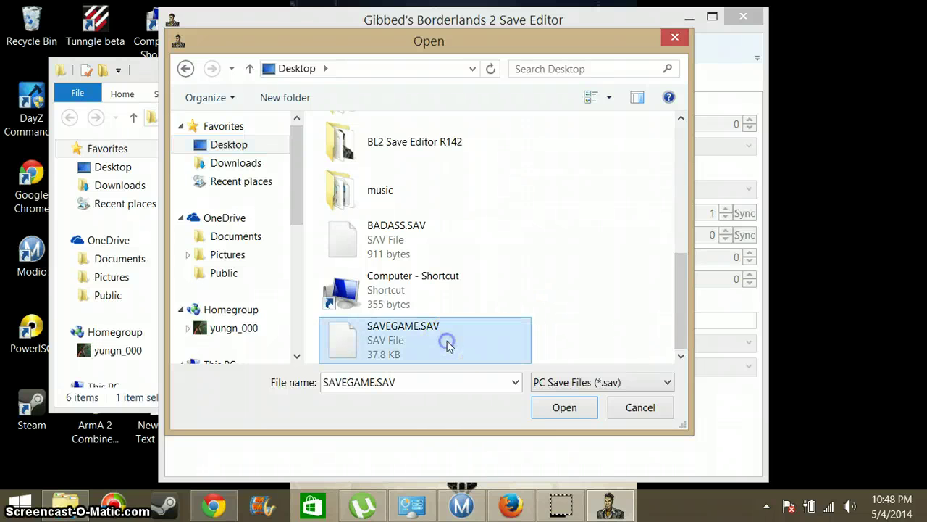
pyautogui.click(590, 382)
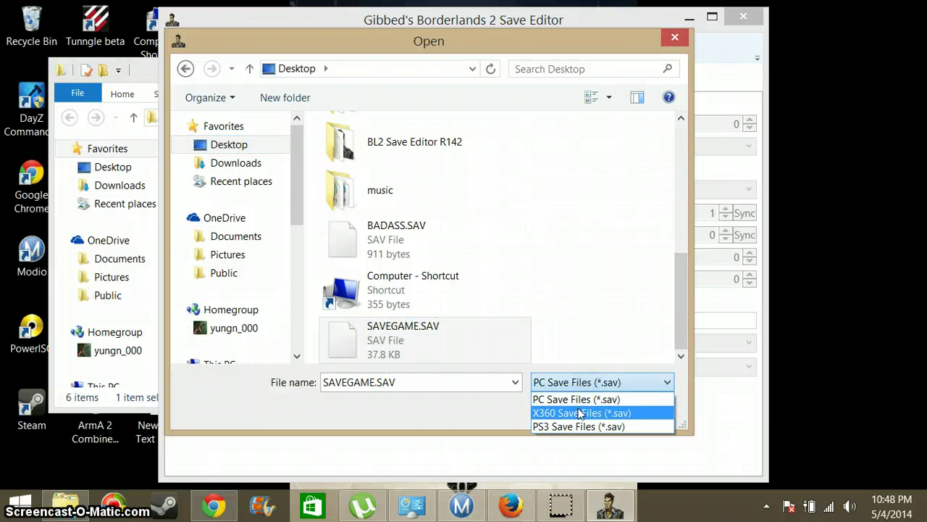
pyautogui.click(564, 409)
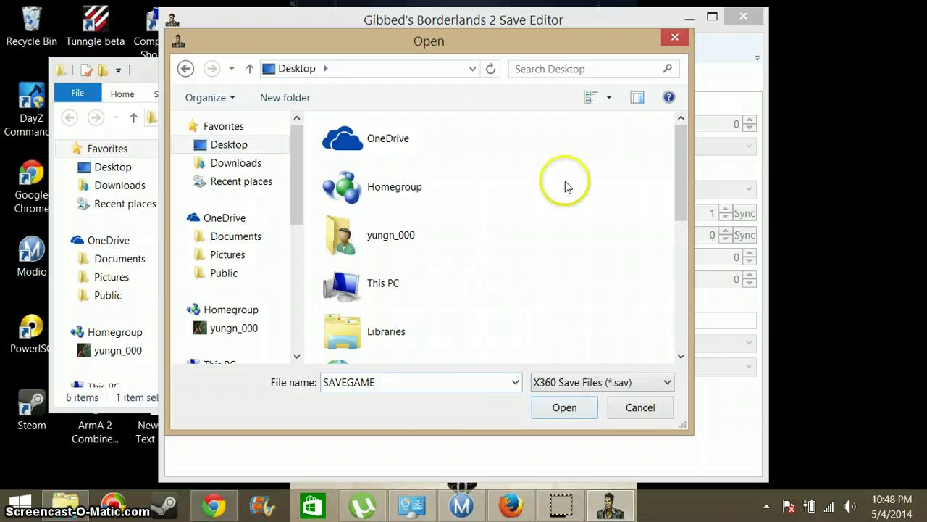
# Step: Try to load SAVEGAME.SAV from the Desktop as an X360 save file
pyautogui.click(681, 235)
pyautogui.click(681, 264)
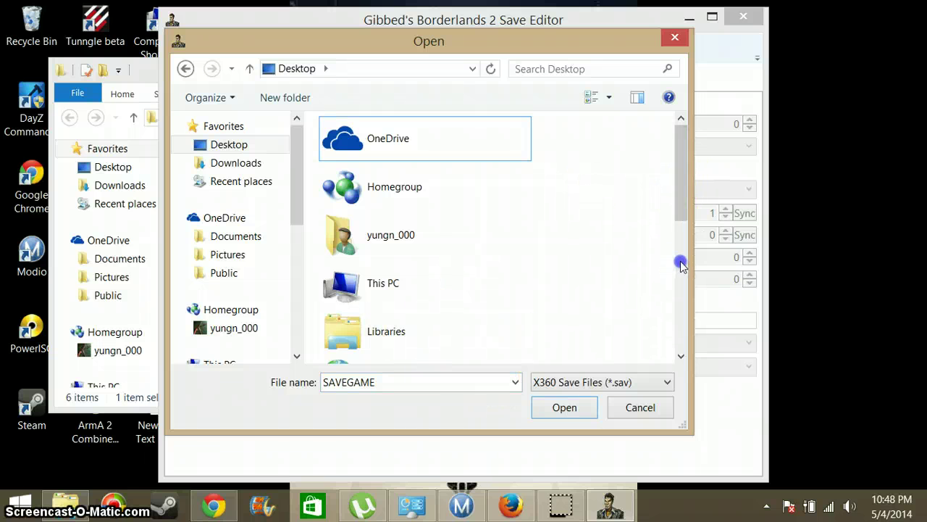
pyautogui.moveTo(683, 211); pyautogui.dragTo(683, 297)
pyautogui.click(438, 334)
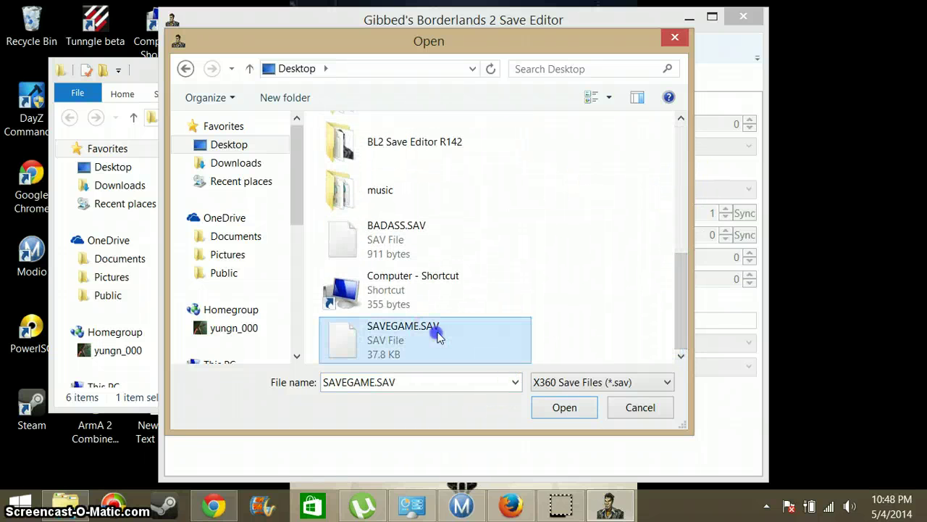
pyautogui.click(563, 407)
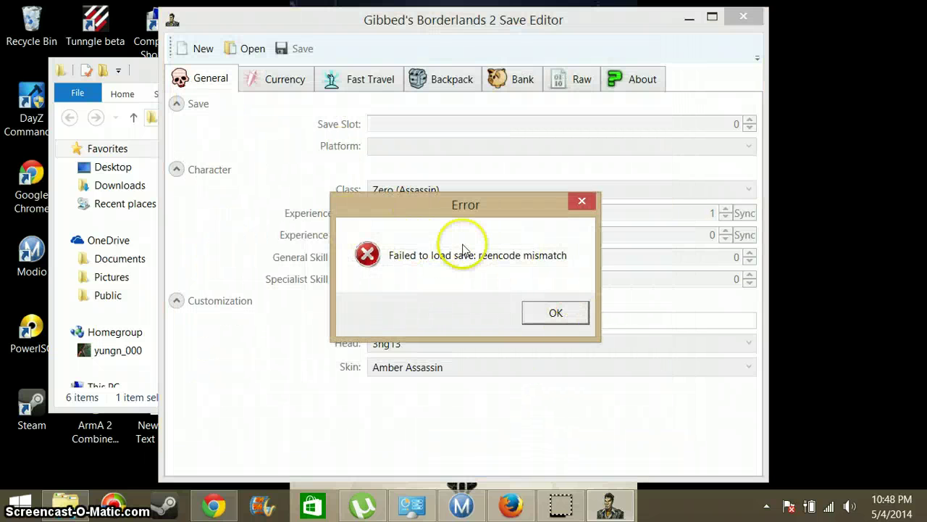
pyautogui.click(582, 204)
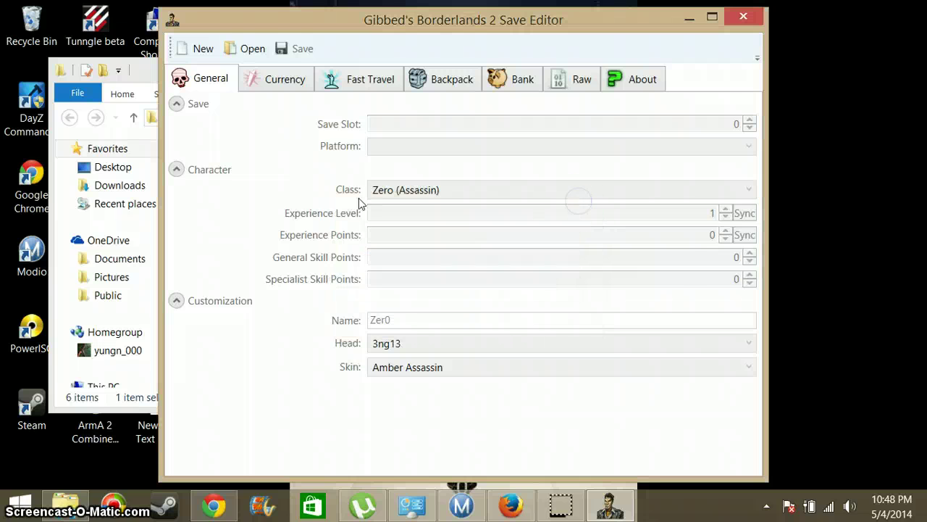
# Step: Open BADASS.SAV from the Desktop as an X360 save file
pyautogui.click(246, 55)
pyautogui.moveTo(684, 166); pyautogui.dragTo(677, 290)
pyautogui.click(434, 270)
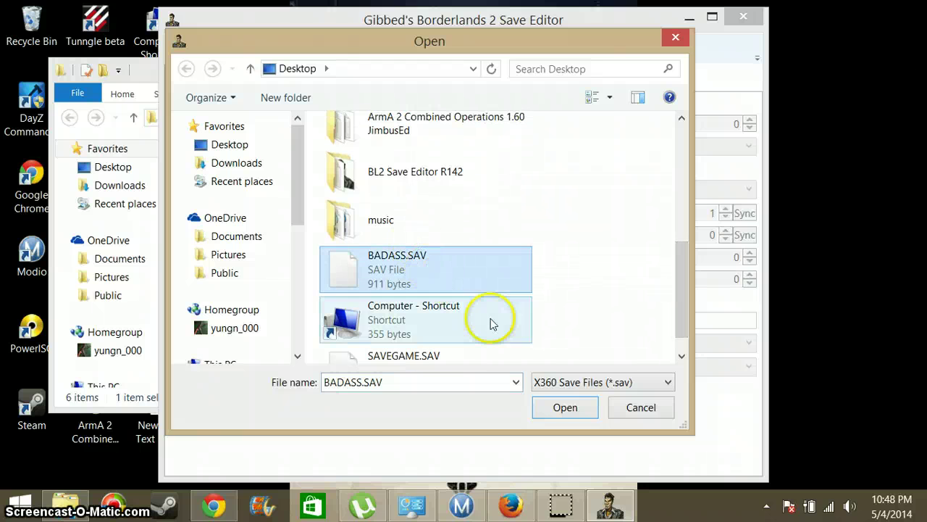
pyautogui.click(565, 407)
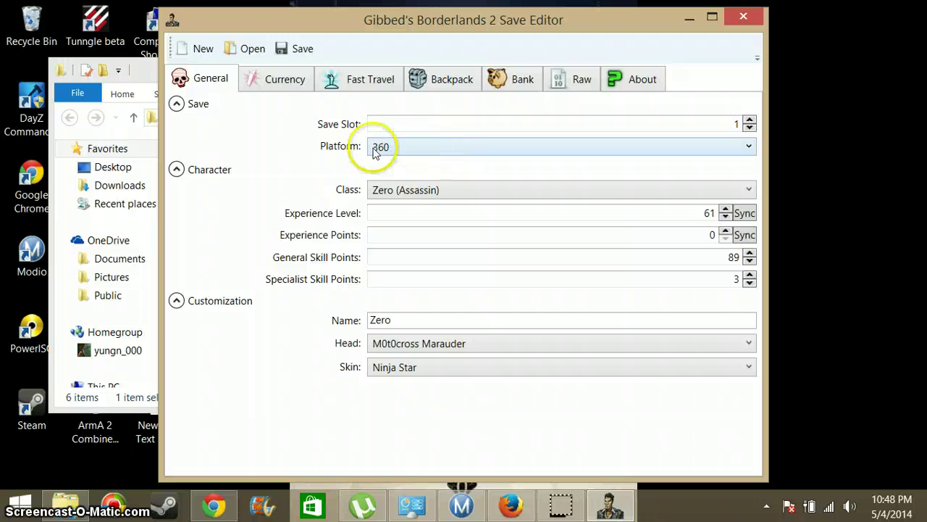
# Step: Review the loaded save's currency, fast travel and bank data, and view the general data of a new save
pyautogui.click(290, 83)
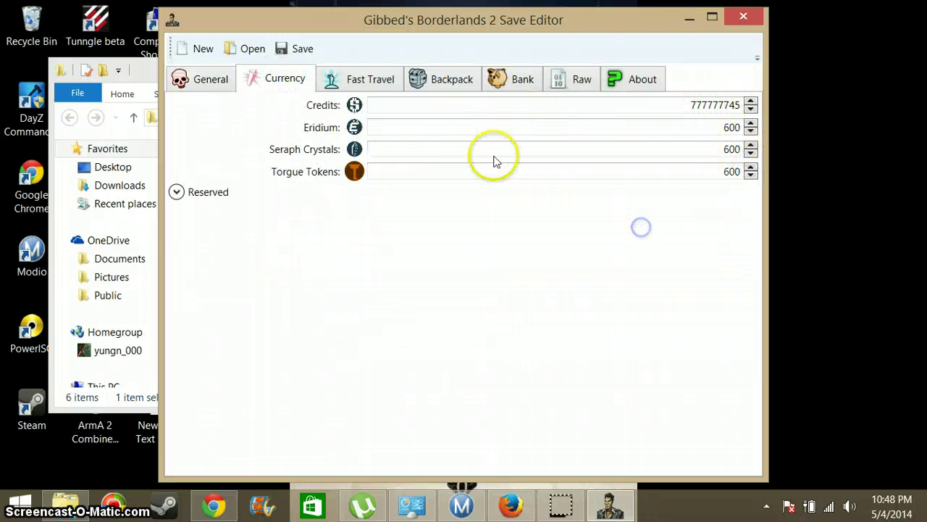
pyautogui.click(362, 81)
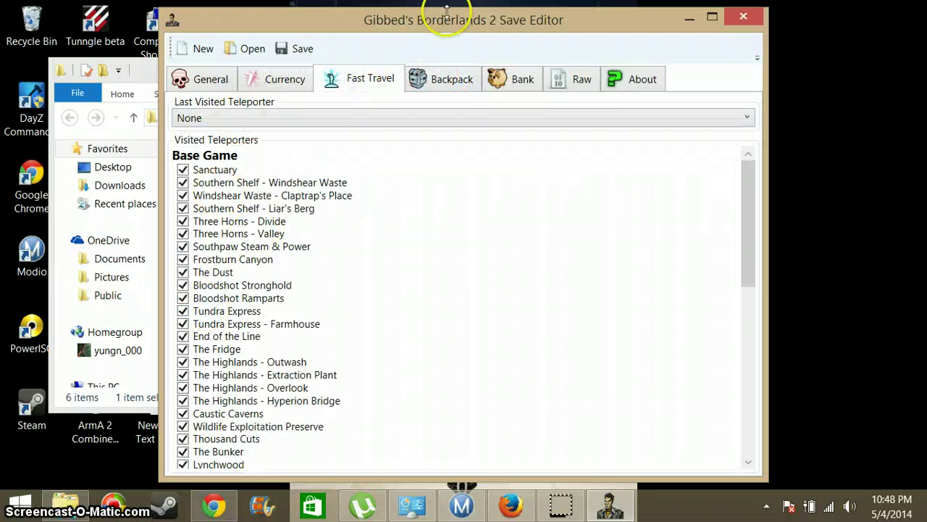
pyautogui.click(511, 81)
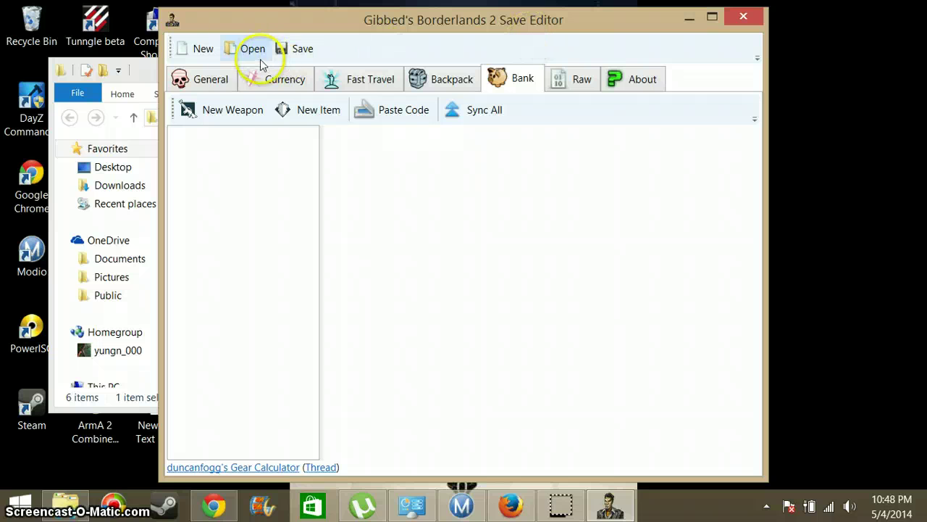
pyautogui.click(194, 81)
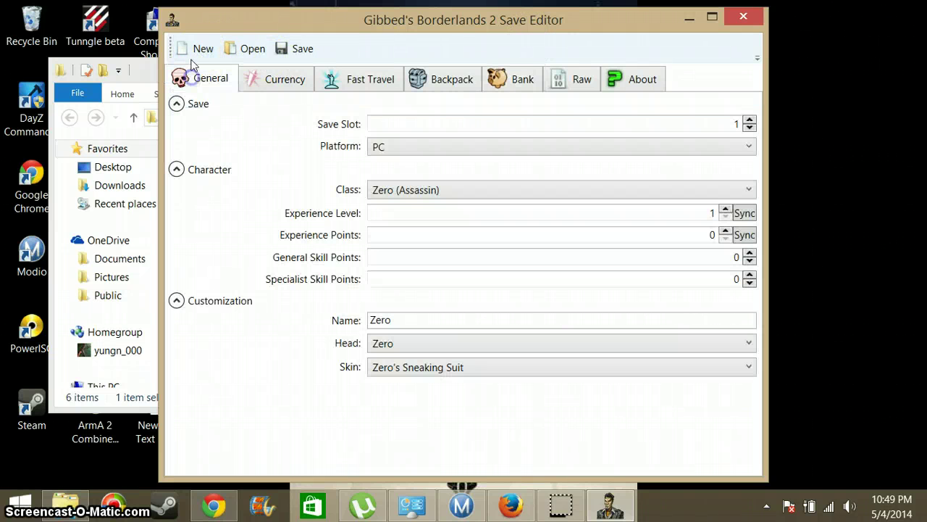
# Step: Try once more to load SAVEGAME.SAV from the Desktop into the save editor as an X360 save file
pyautogui.click(253, 48)
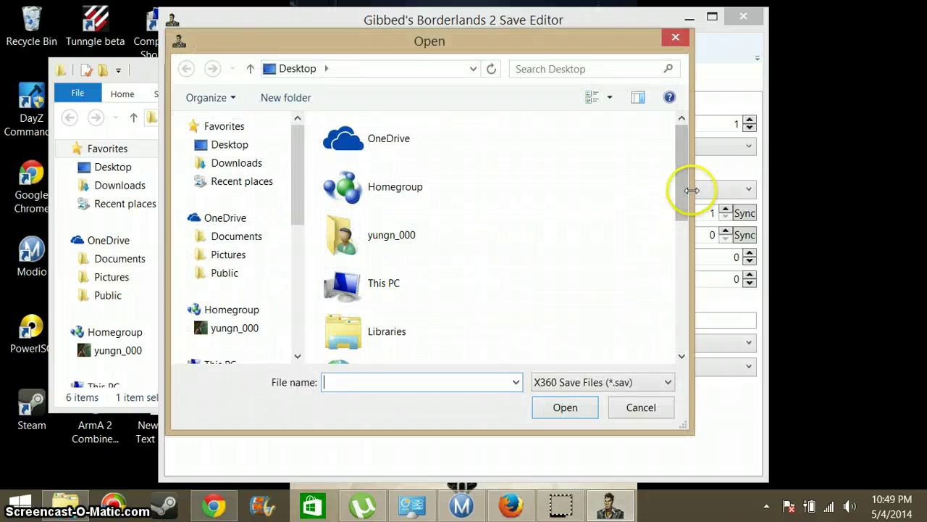
pyautogui.moveTo(682, 190); pyautogui.dragTo(682, 324)
pyautogui.click(496, 346)
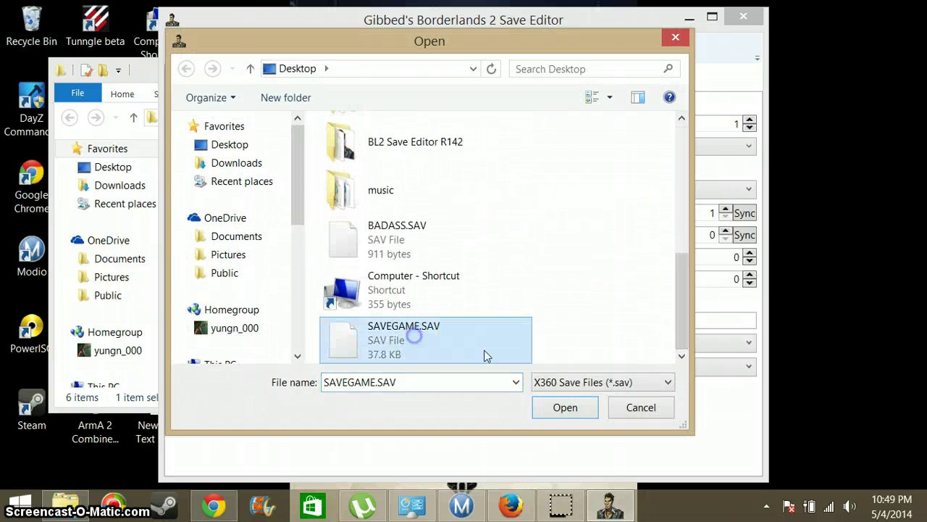
pyautogui.click(566, 408)
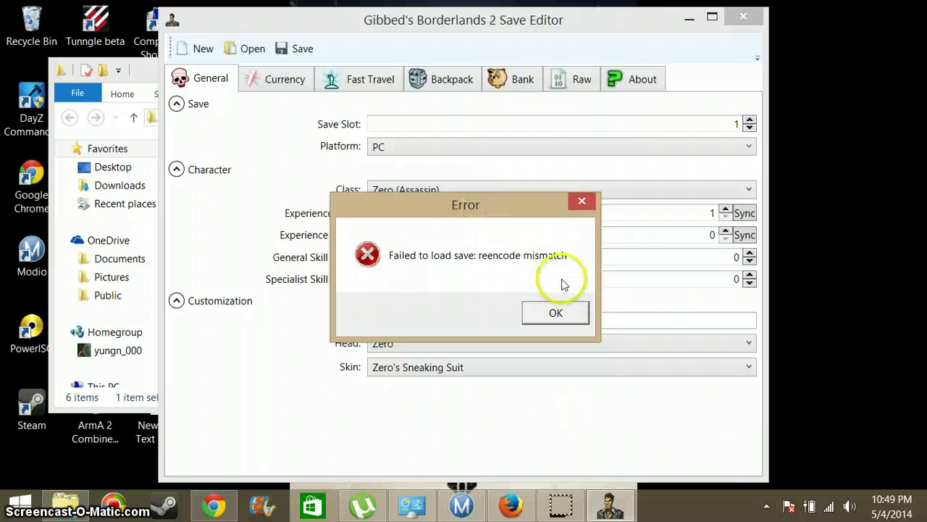
pyautogui.click(583, 204)
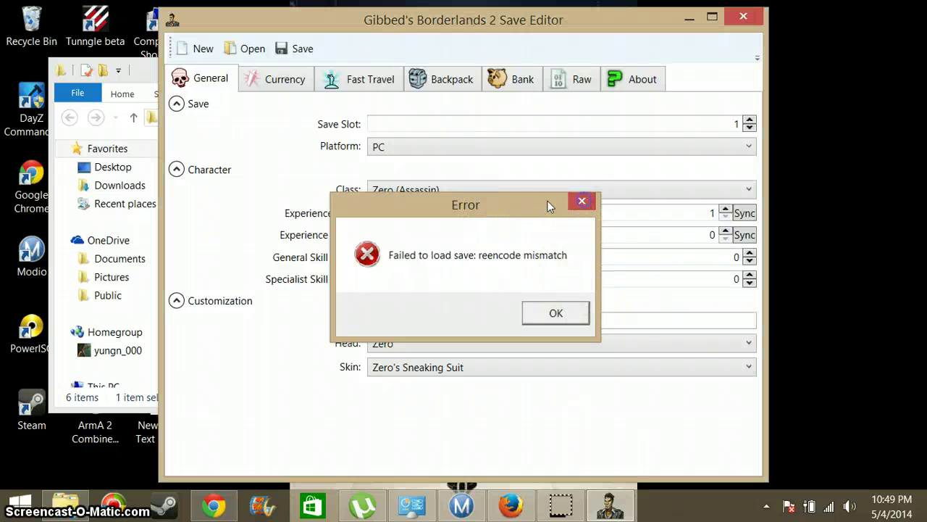
# Step: View the new save's fast travel data, then close the save editor and the BL2 Save Editor R142 folder
pyautogui.click(297, 90)
pyautogui.click(365, 83)
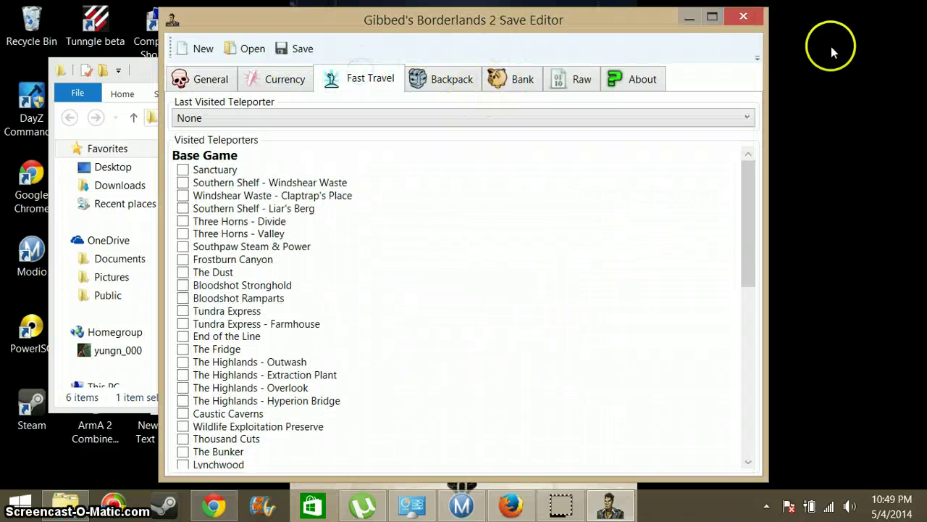
pyautogui.click(749, 20)
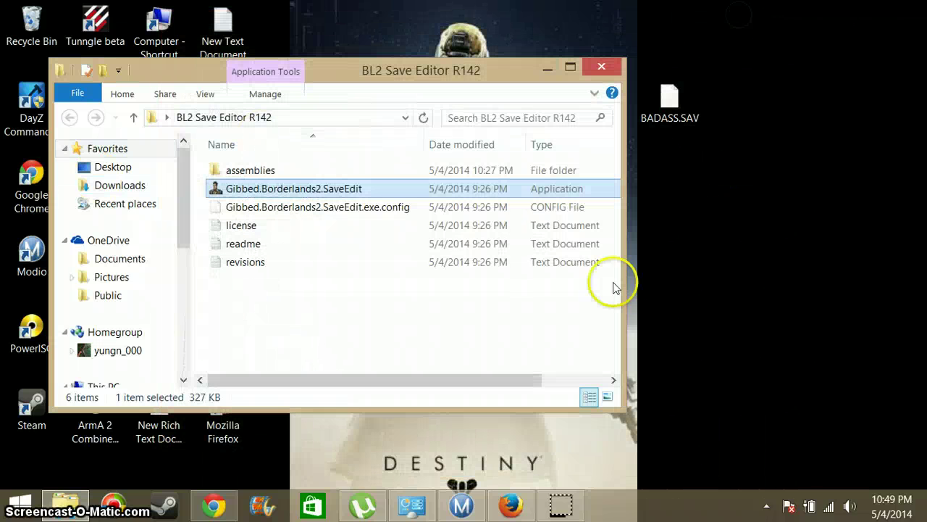
pyautogui.click(602, 66)
# Step: Move the Horizon (2) icon out across the desktop and return it to its place beside utorrent
pyautogui.moveTo(172, 264); pyautogui.dragTo(625, 255)
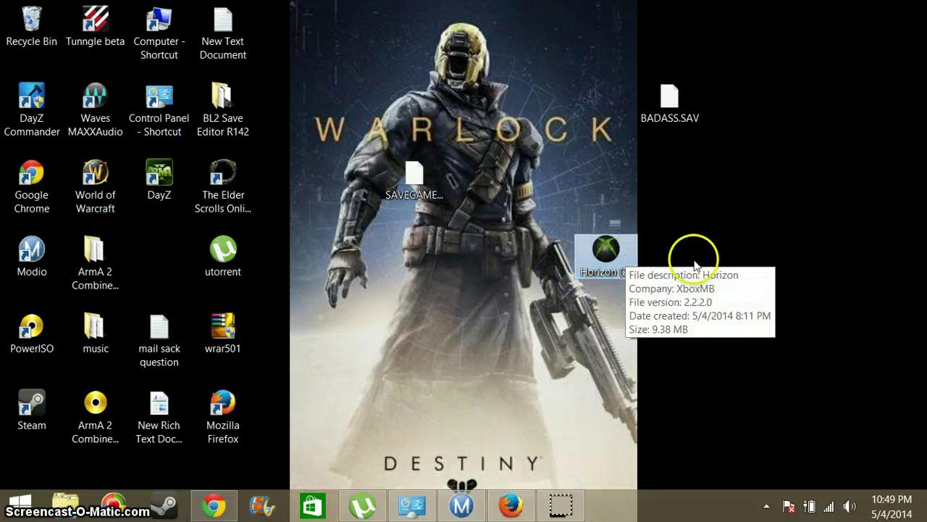
pyautogui.moveTo(625, 258); pyautogui.dragTo(569, 282)
pyautogui.moveTo(263, 277); pyautogui.dragTo(184, 277)
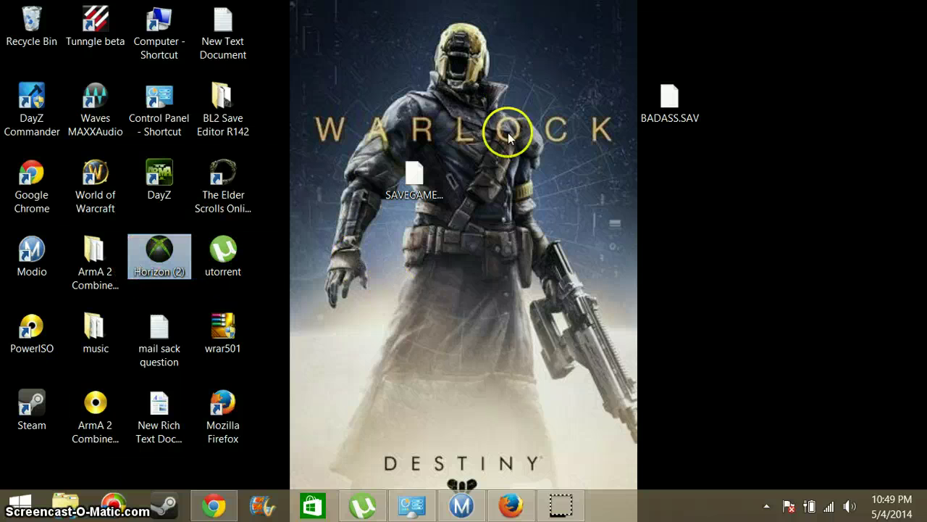
# Step: Switch to Modio to view the advanced information of the Level 61 Borderlands 2 save, and close Modio
pyautogui.click(463, 506)
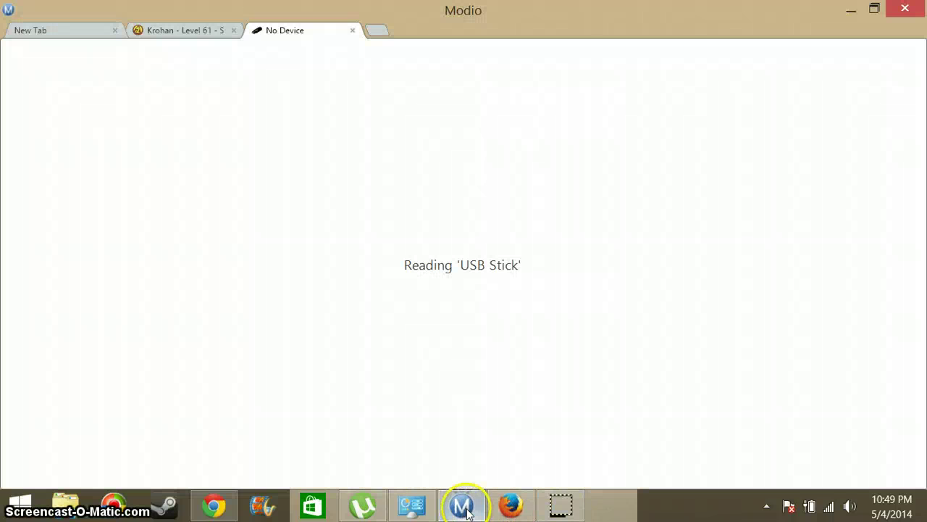
pyautogui.click(197, 34)
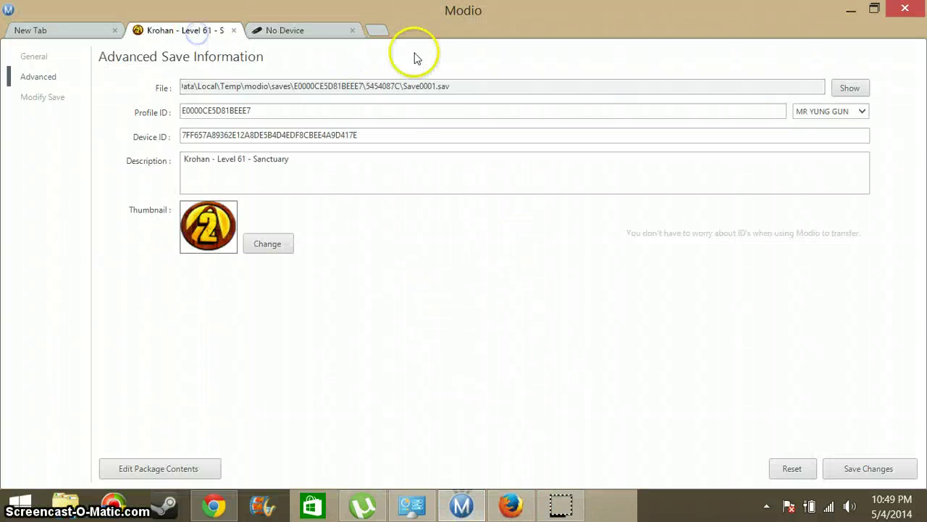
pyautogui.click(905, 9)
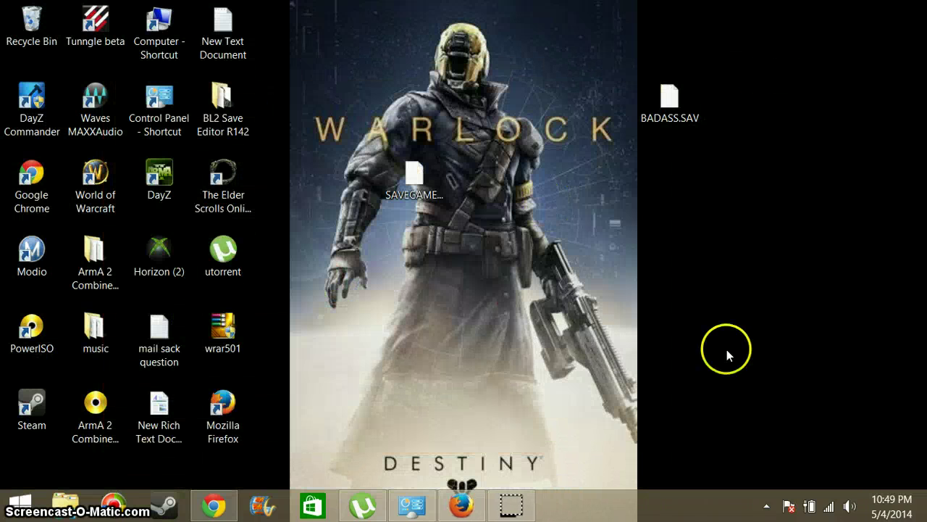
# Step: Move SAVEGAME.SAV higher on the desktop and try to open it directly
pyautogui.moveTo(418, 194); pyautogui.dragTo(367, 127)
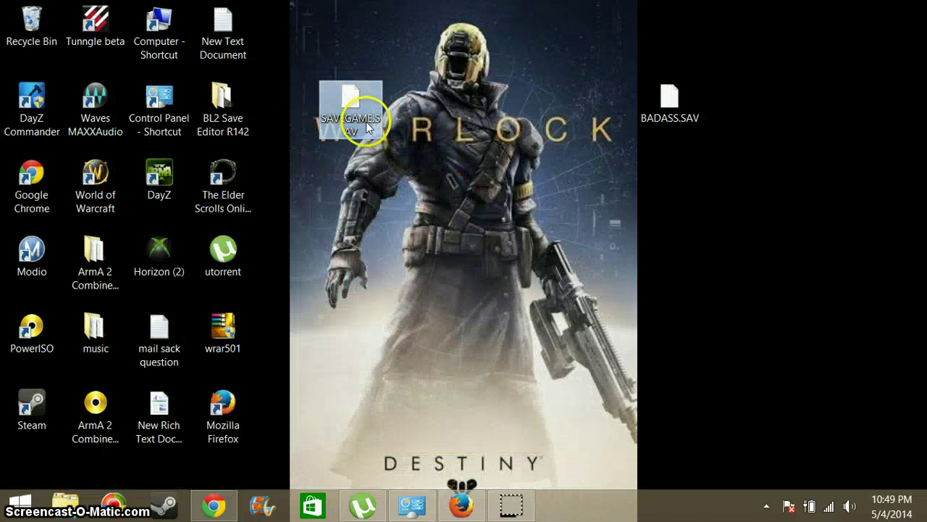
pyautogui.doubleClick(352, 123)
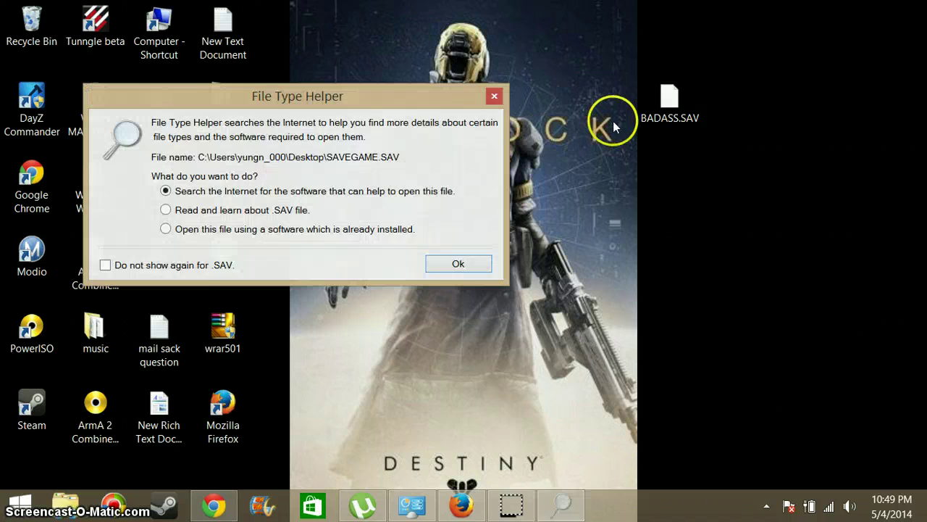
pyautogui.click(494, 97)
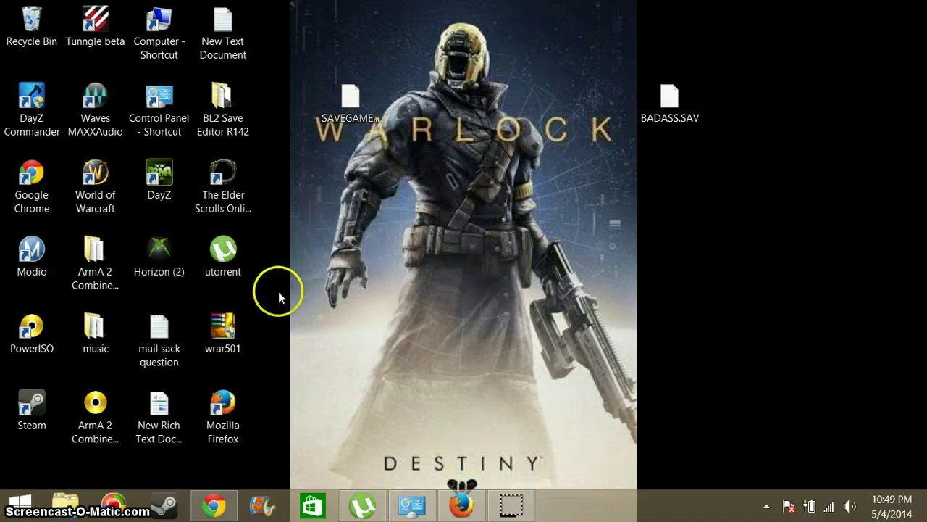
# Step: Open the BL2 Save Editor R142 folder from the desktop and launch Gibbed.Borderlands2.SaveEdit
pyautogui.click(231, 121)
pyautogui.click(239, 120)
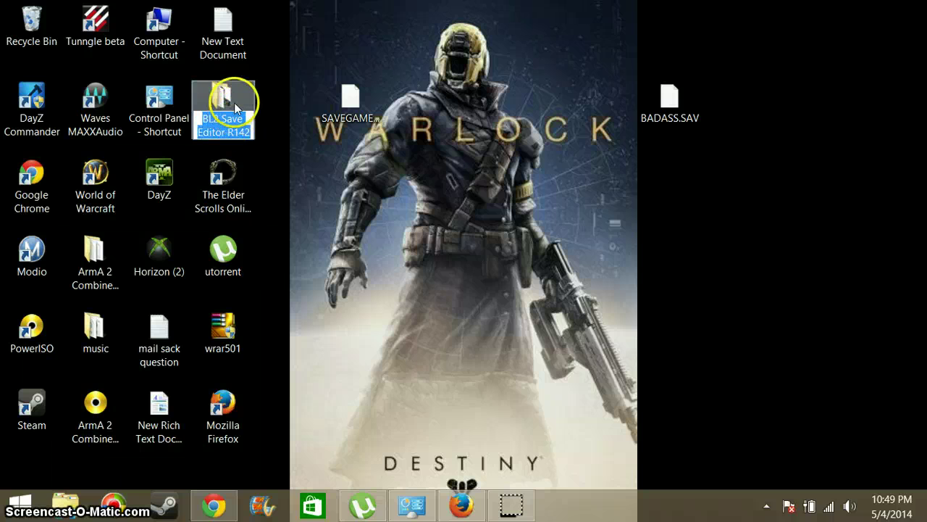
pyautogui.doubleClick(240, 100)
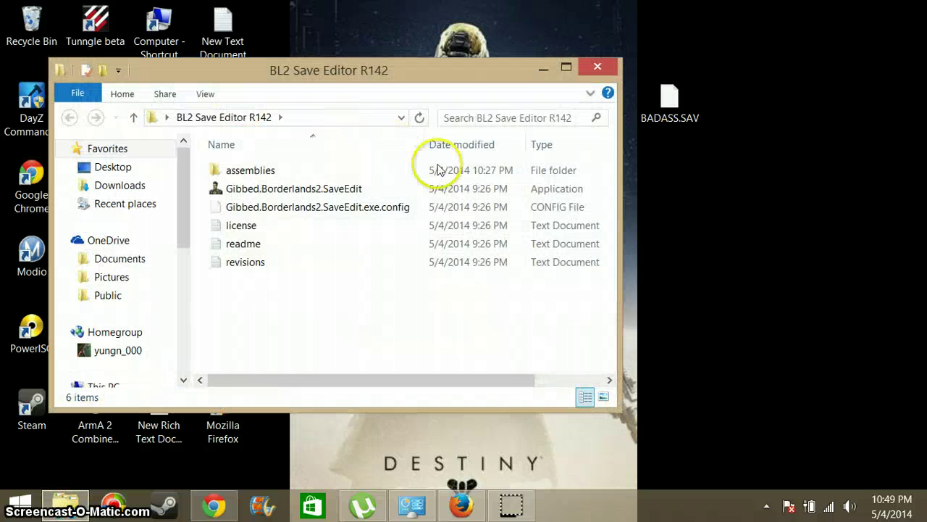
pyautogui.click(290, 188)
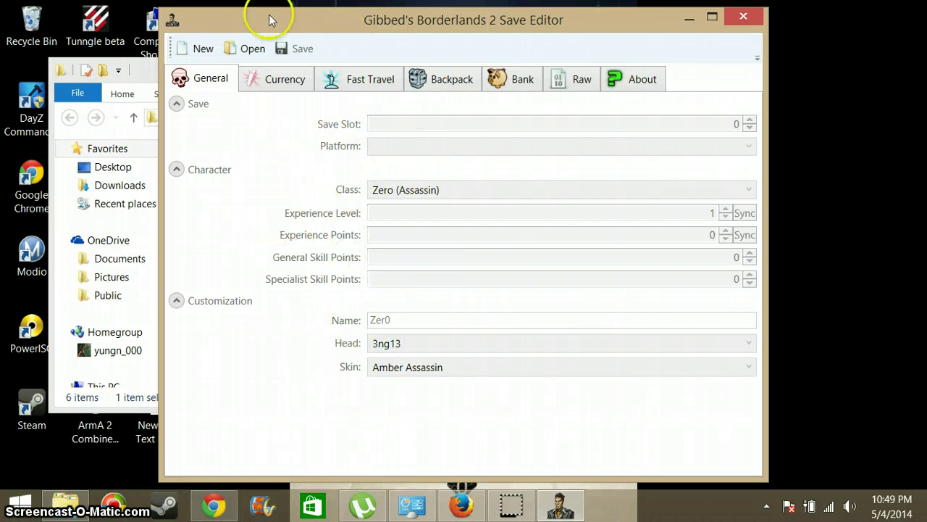
# Step: Move the save editor and folder windows aside to uncover the desktop files, and close the folder
pyautogui.moveTo(315, 20); pyautogui.dragTo(647, 149)
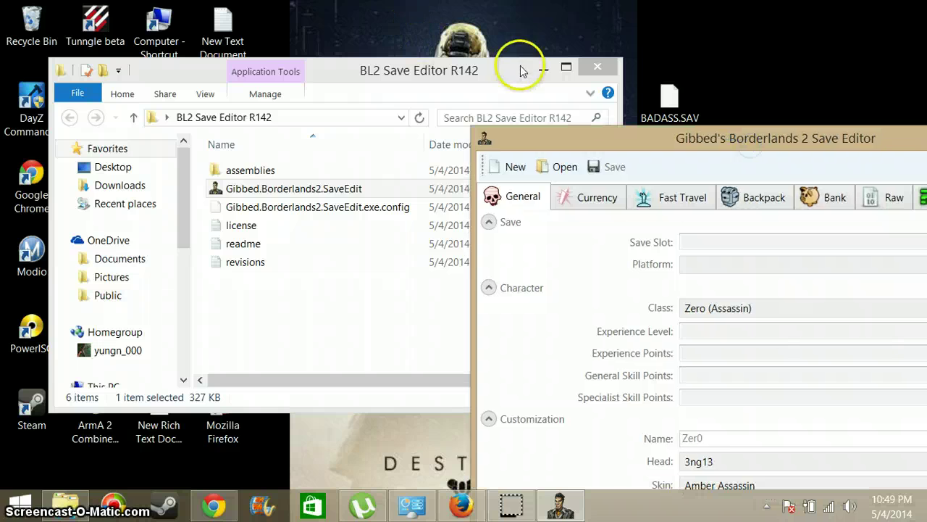
pyautogui.moveTo(529, 73); pyautogui.dragTo(141, 221)
pyautogui.moveTo(418, 152); pyautogui.dragTo(514, 337)
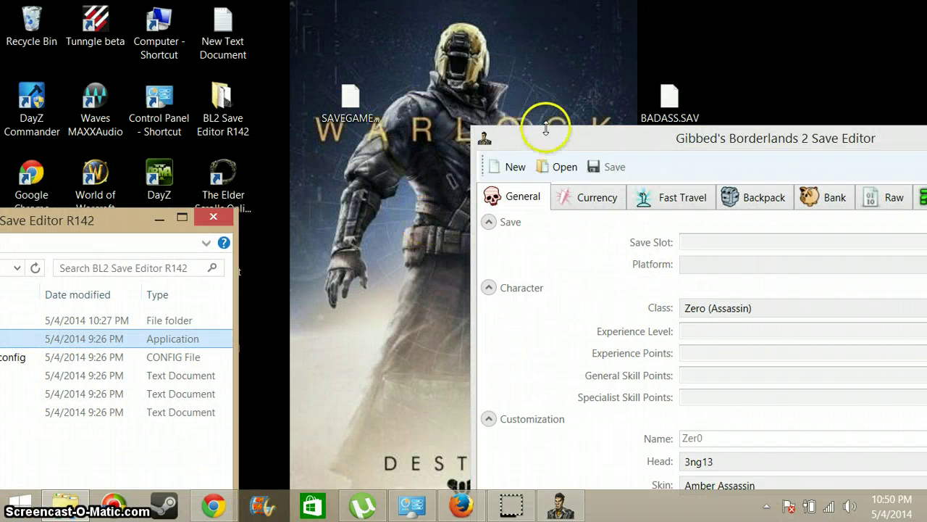
pyautogui.moveTo(572, 147); pyautogui.dragTo(523, 87)
pyautogui.moveTo(114, 225); pyautogui.dragTo(279, 107)
pyautogui.click(391, 97)
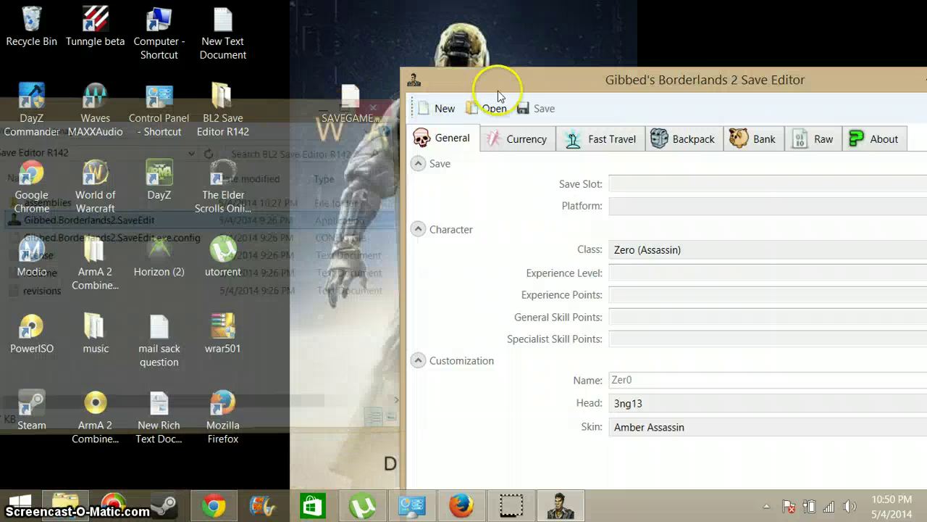
# Step: Shift the editor window down and place SAVEGAME.SAV above BADASS.SAV at the right edge of the desktop
pyautogui.moveTo(534, 90); pyautogui.dragTo(420, 171)
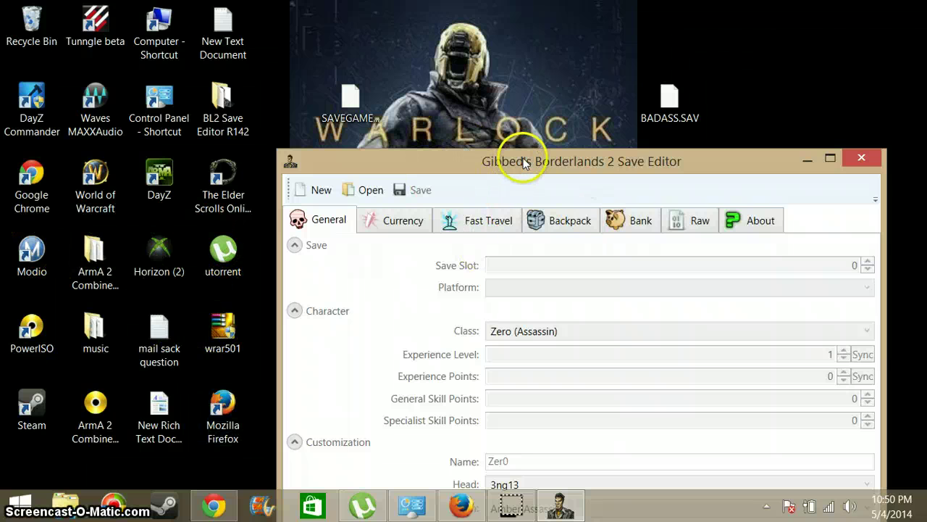
pyautogui.moveTo(523, 157); pyautogui.dragTo(539, 199)
pyautogui.moveTo(351, 102); pyautogui.dragTo(844, 42)
pyautogui.moveTo(673, 105); pyautogui.dragTo(862, 109)
# Step: Move the save editor window up so its whole form shows while leaving both save files uncovered
pyautogui.click(657, 198)
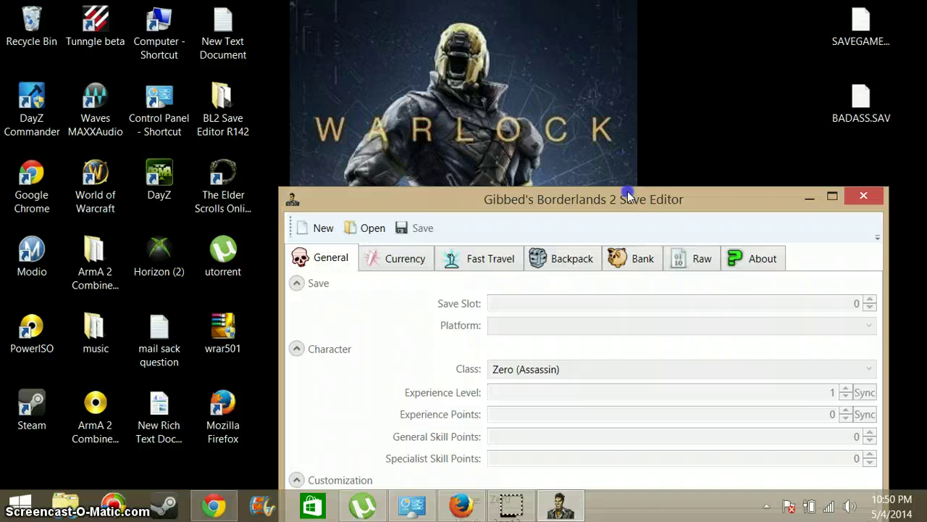
pyautogui.moveTo(629, 196); pyautogui.dragTo(550, 23)
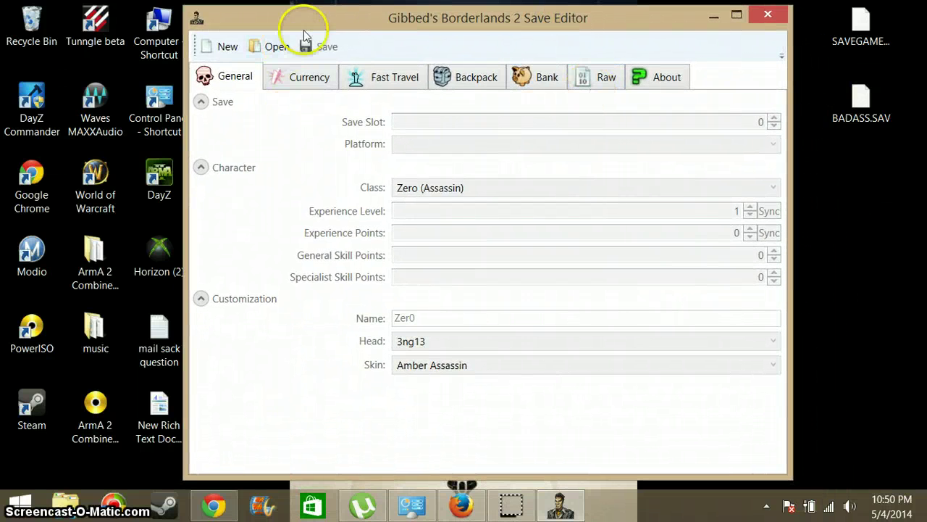
pyautogui.moveTo(458, 24); pyautogui.dragTo(408, 24)
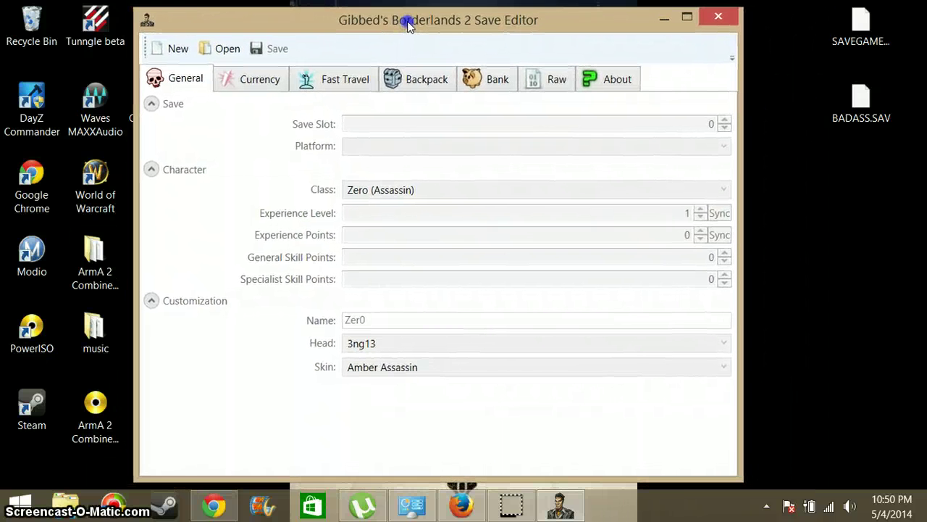